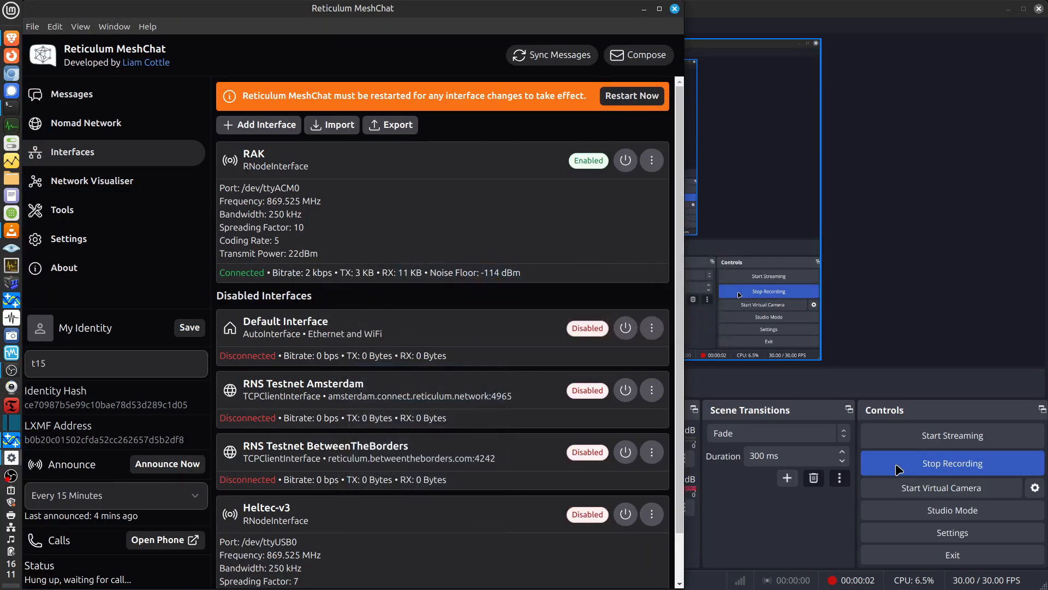
{"action": "key", "text": "alt+Tab"}
{"action": "key", "text": "alt+Tab"}
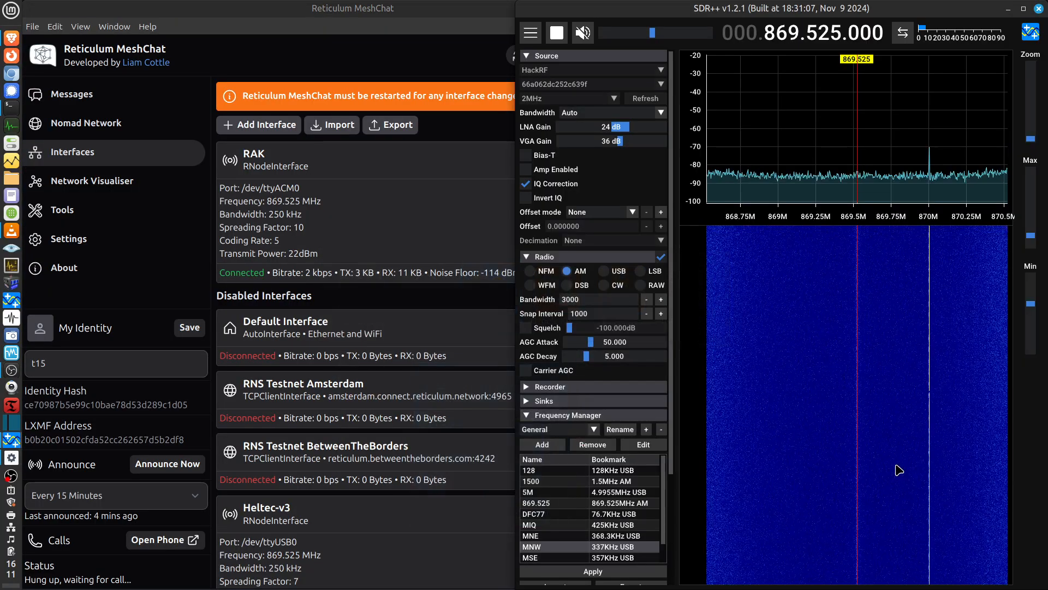
Step: Bring Reticulum MeshChat to the front over the SDR++ receiver window
{"action": "left_click", "coordinate": [463, 35]}
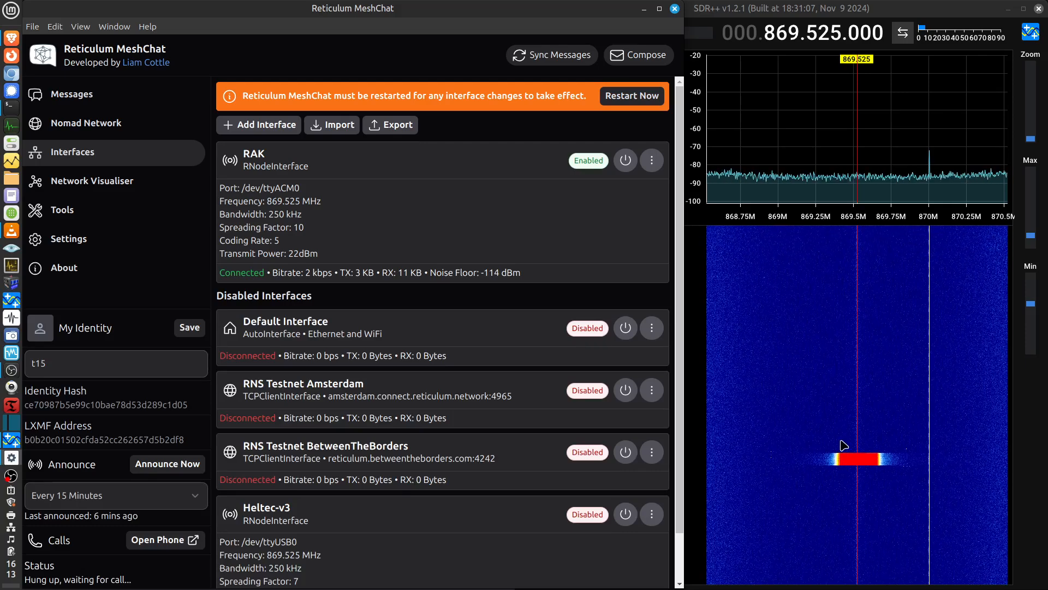
{"action": "left_click", "coordinate": [168, 464]}
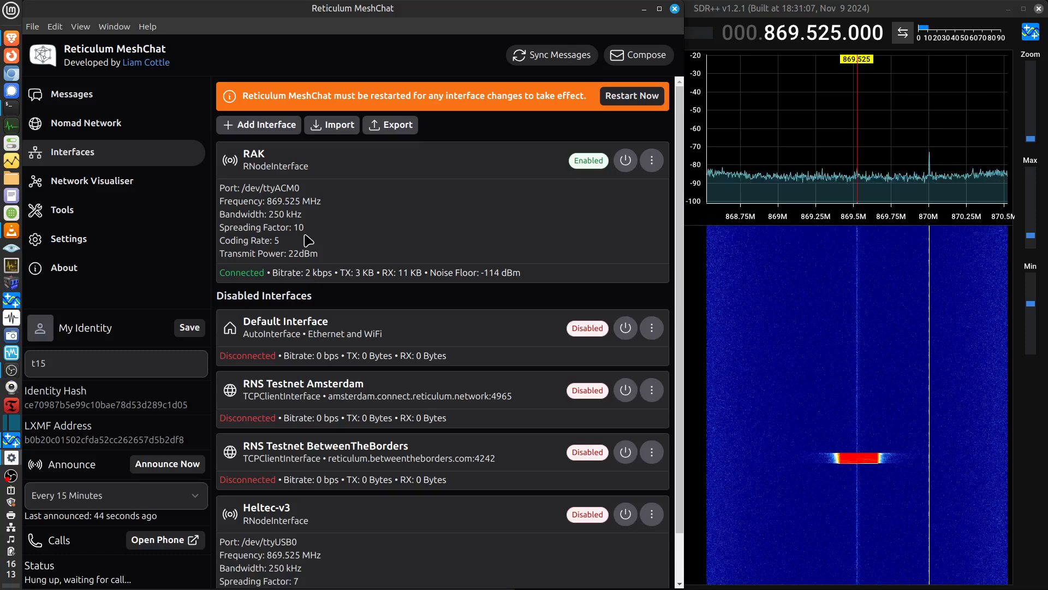
Step: Switch to the browser showing the LoRa Parameter Settings note in Google Keep
{"action": "key", "text": "alt+Tab"}
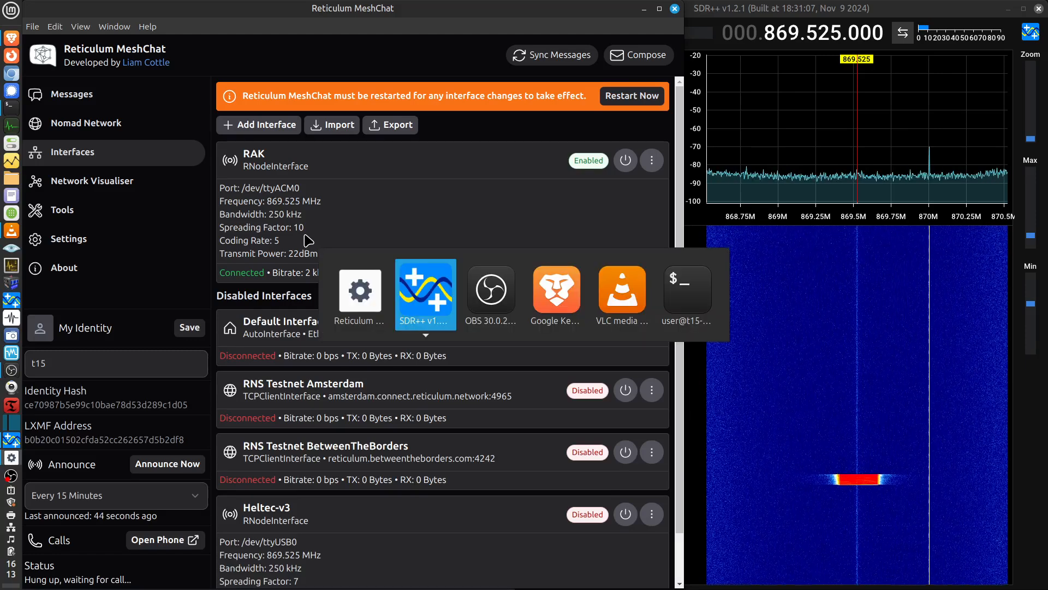
{"action": "key", "text": "Tab"}
{"action": "key", "text": "Tab"}
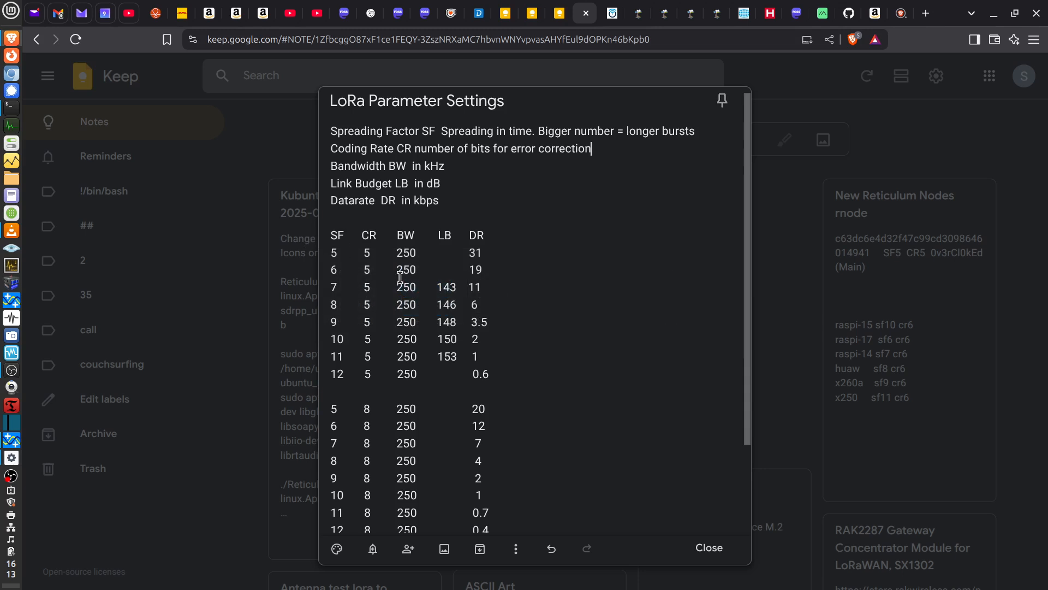
{"action": "scroll", "coordinate": [559, 320], "scroll_direction": "down", "scroll_amount": 1}
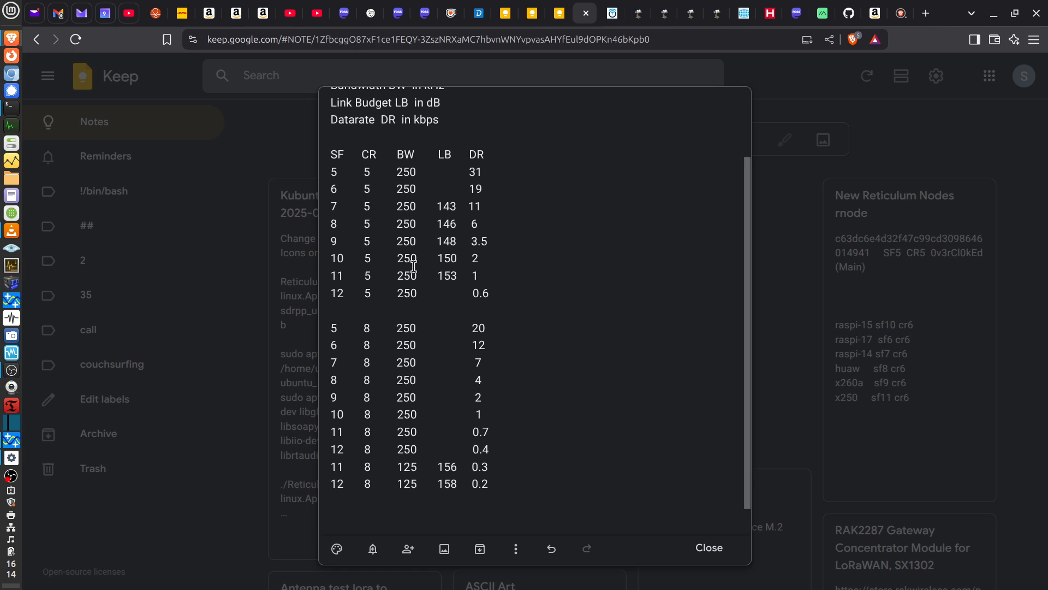
{"action": "scroll", "coordinate": [492, 259], "scroll_direction": "up", "scroll_amount": 2}
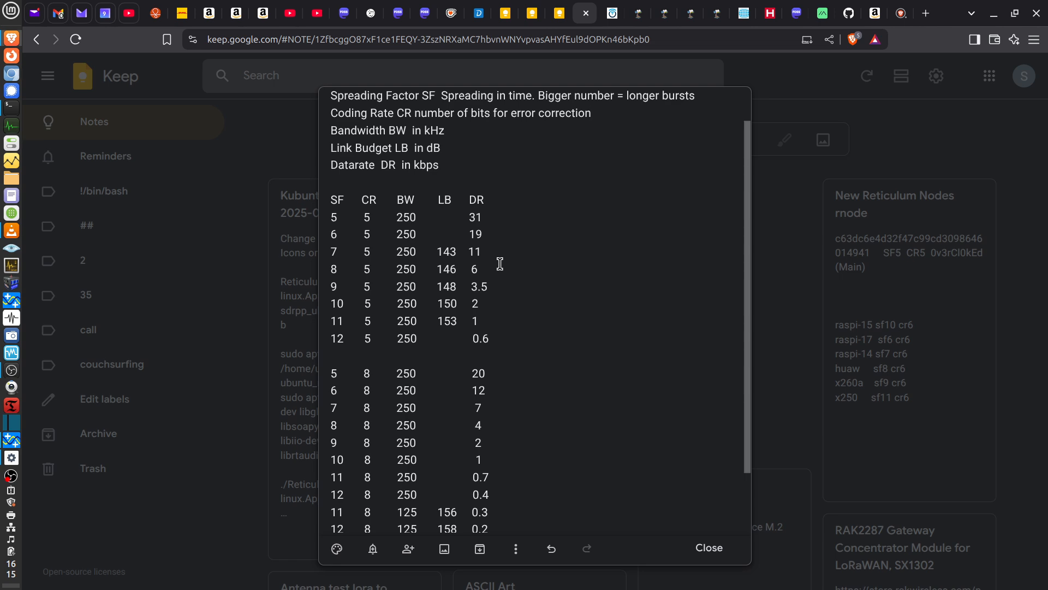
Step: Switch back from the Keep note to Reticulum MeshChat's interfaces list
{"action": "key", "text": "alt+Tab"}
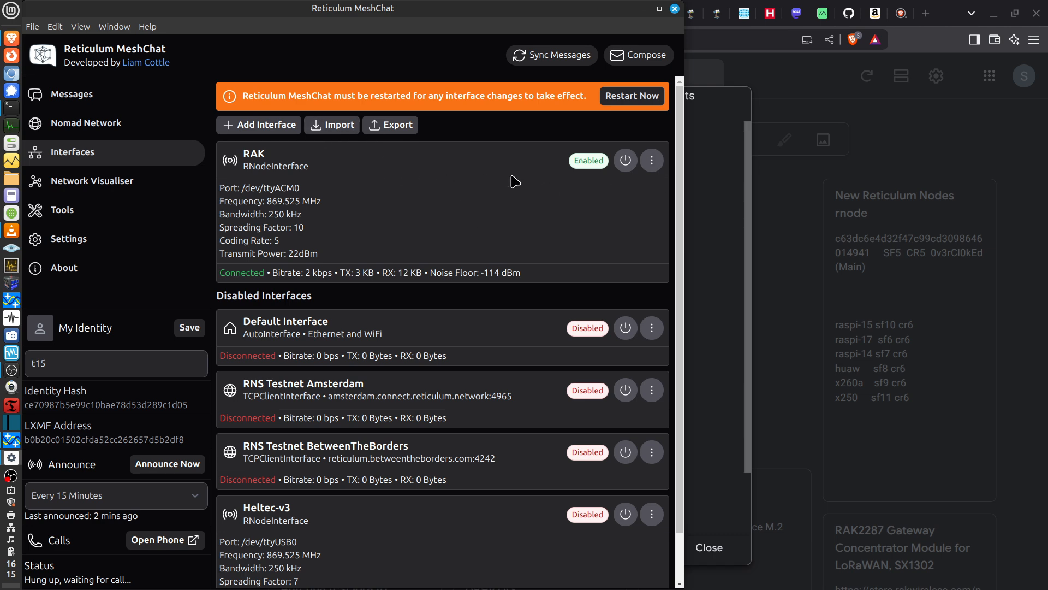
Step: Edit the RAK interface to spreading factor 8, save it and dismiss the saved notice
{"action": "left_click", "coordinate": [653, 160]}
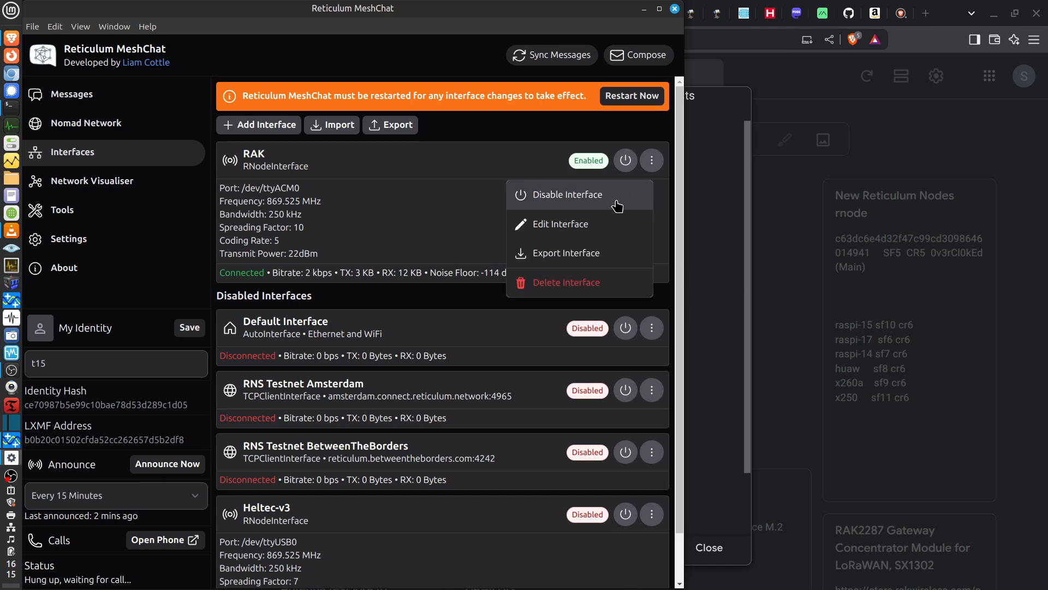
{"action": "left_click", "coordinate": [597, 229]}
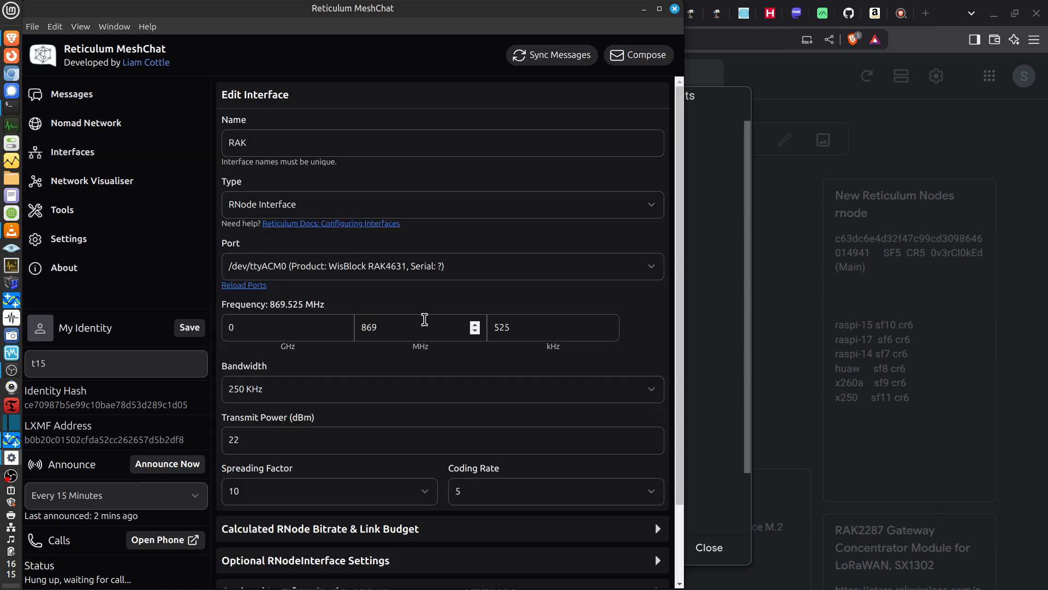
{"action": "left_click", "coordinate": [324, 496]}
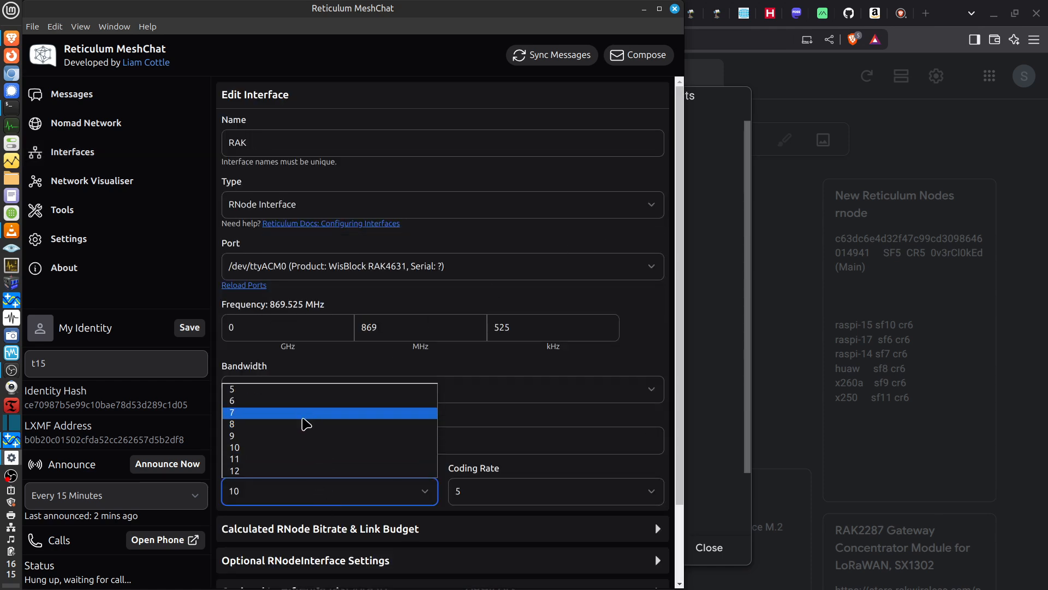
{"action": "left_click", "coordinate": [302, 426]}
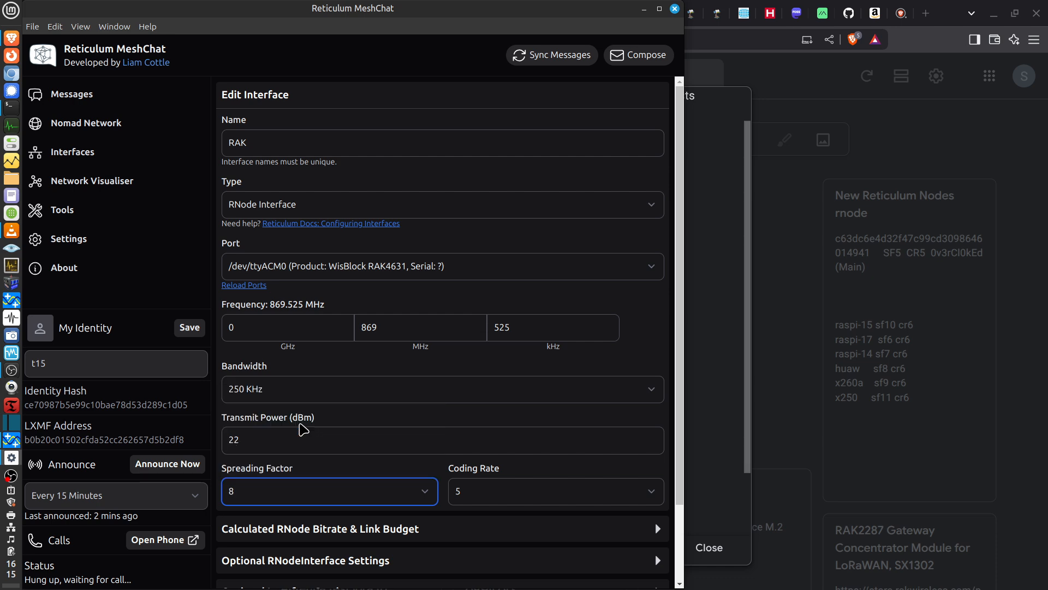
{"action": "scroll", "coordinate": [361, 532], "scroll_direction": "down", "scroll_amount": 3}
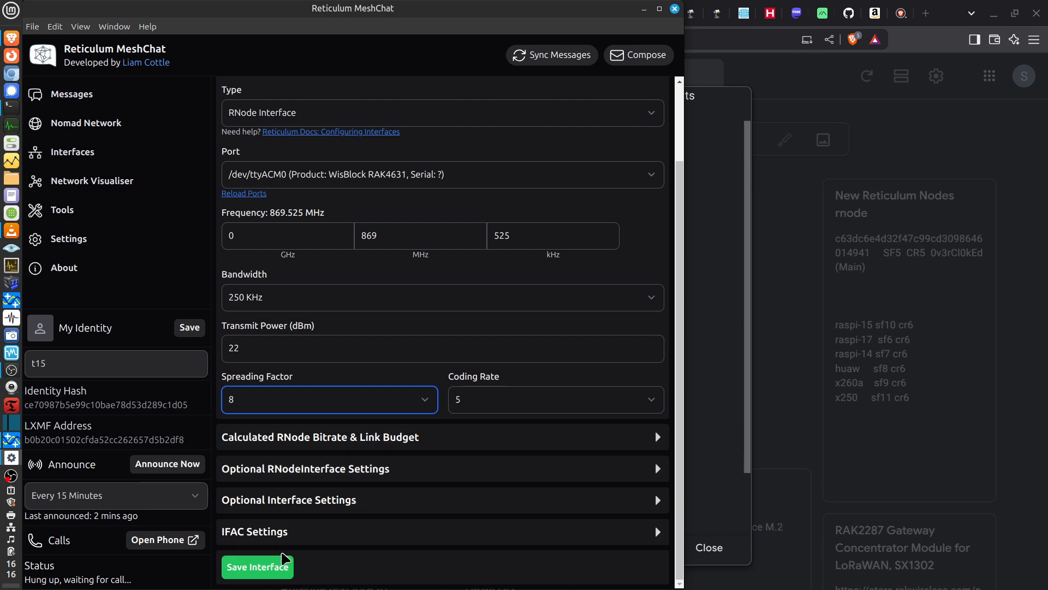
{"action": "left_click", "coordinate": [260, 566]}
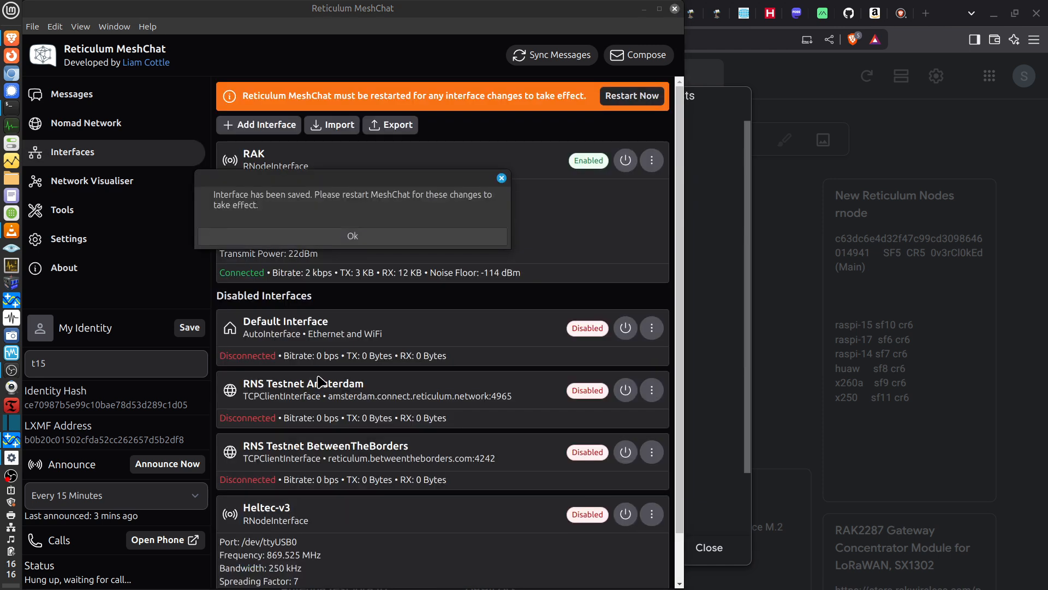
{"action": "left_click", "coordinate": [358, 239]}
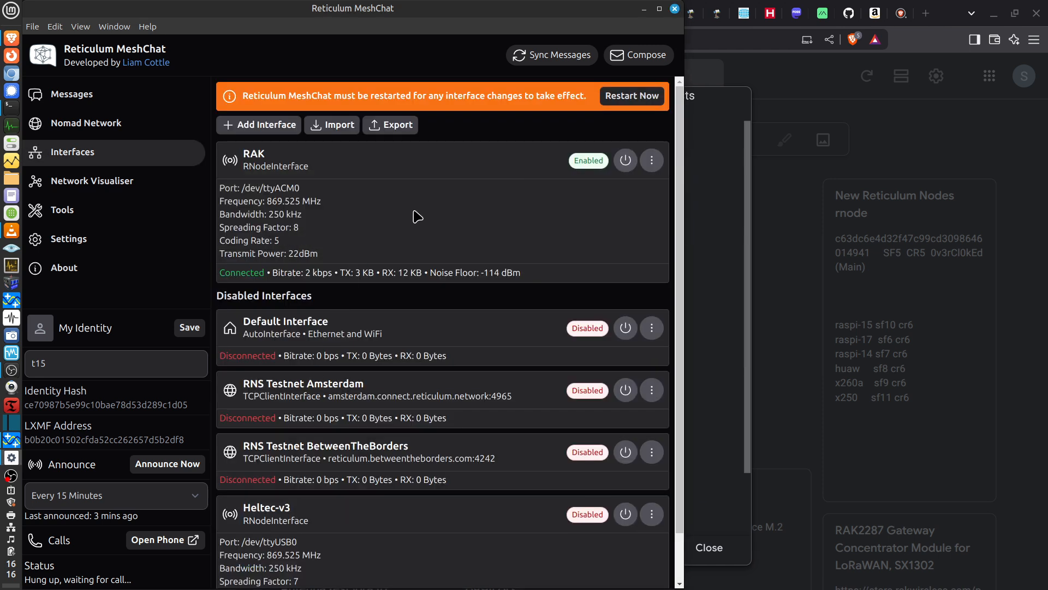
Step: Close MeshChat and relaunch ./ReticulumMeshChat-v1.21.0-linux.AppImage from the terminal
{"action": "left_click", "coordinate": [625, 97]}
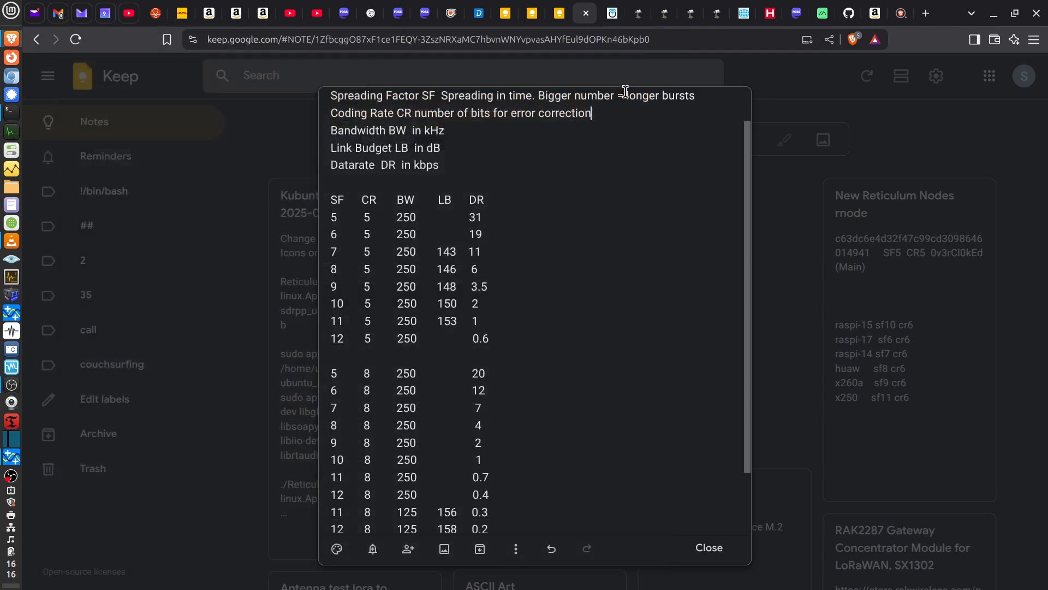
{"action": "key", "text": "alt+Tab"}
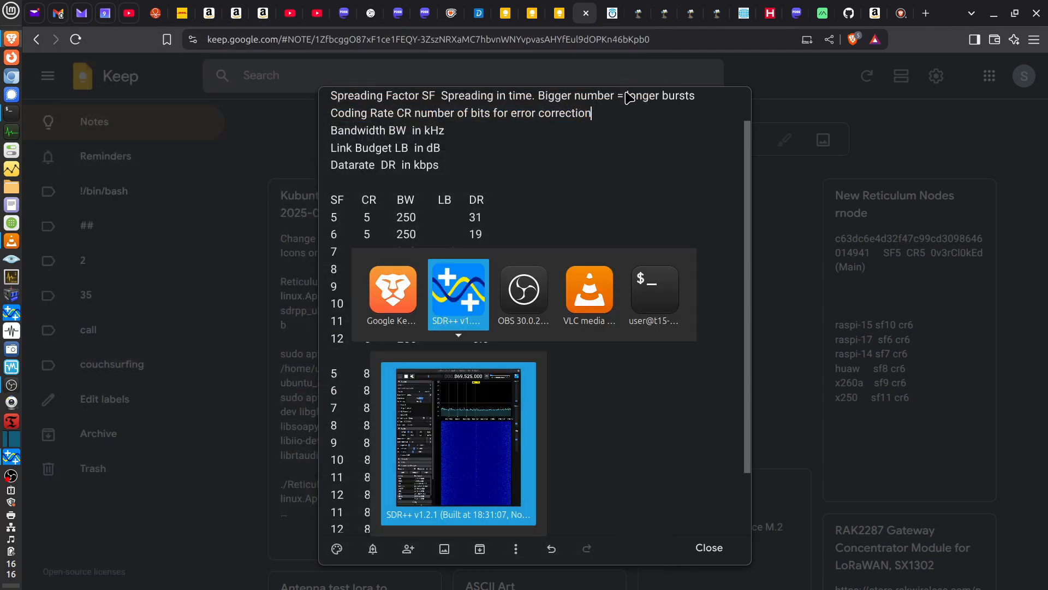
{"action": "key", "text": "Tab"}
{"action": "key", "text": "Tab"}
{"action": "key", "text": "Tab"}
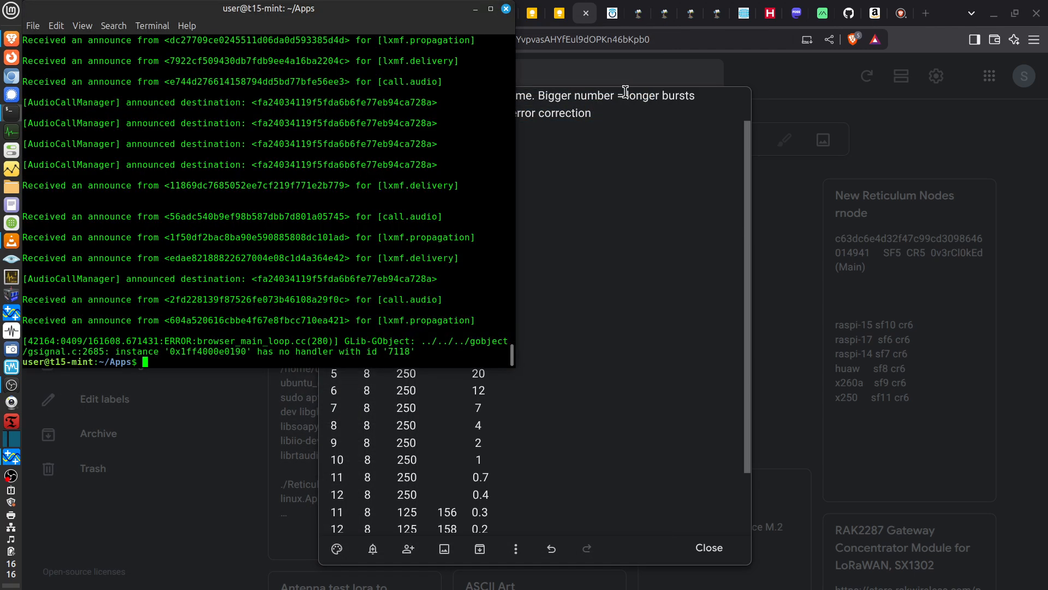
{"action": "key", "text": "Up"}
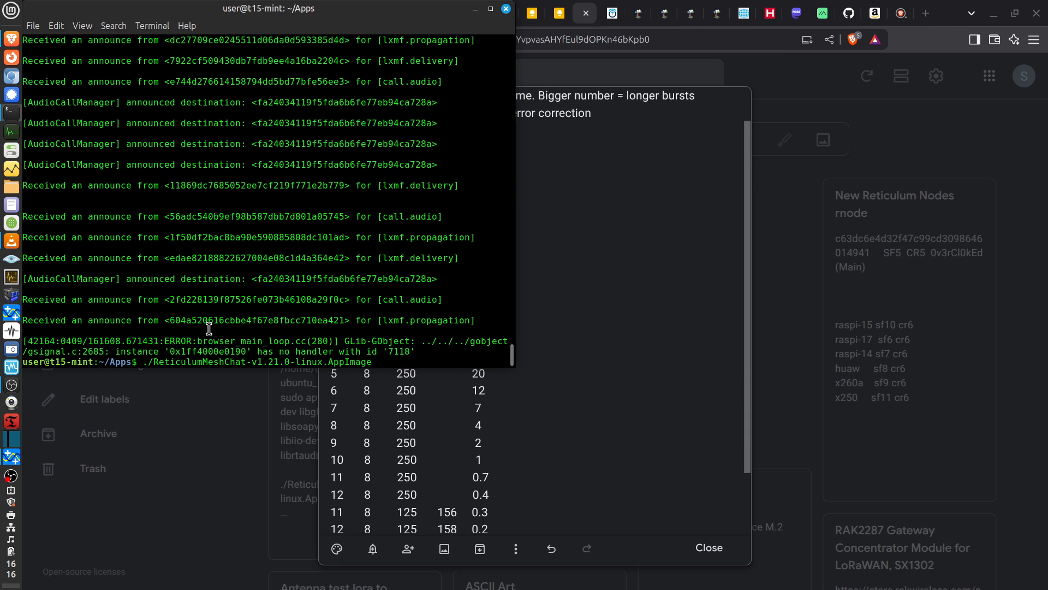
{"action": "key", "text": "Return"}
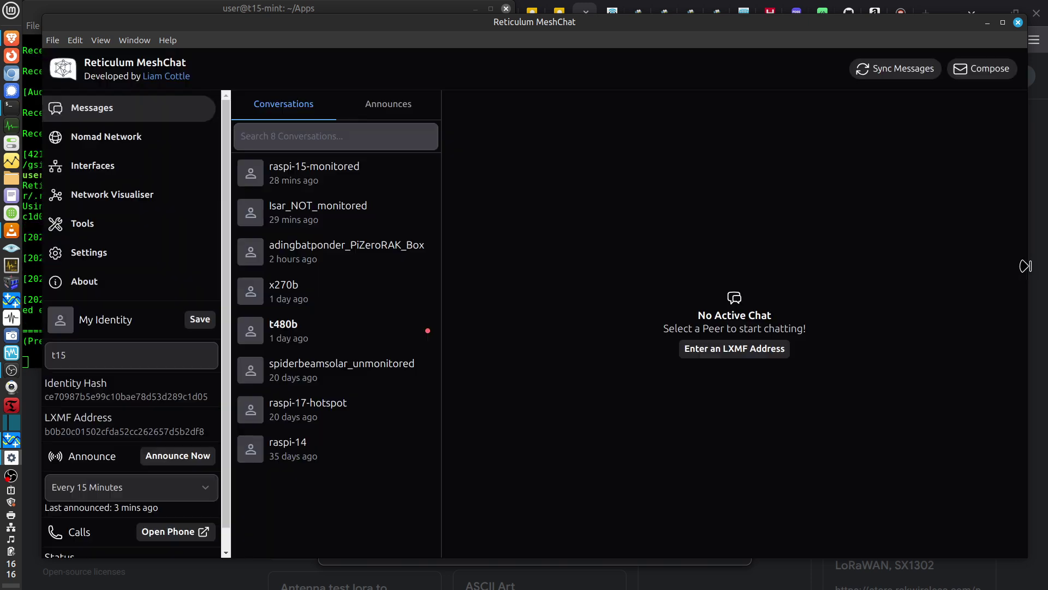
Step: Narrow the MeshChat window and arrange it over the SDR++ waterfall
{"action": "mouse_move", "coordinate": [1027, 271]}
{"action": "left_mouse_down"}
{"action": "mouse_move", "coordinate": [696, 290]}
{"action": "mouse_move", "coordinate": [728, 301]}
{"action": "left_mouse_up"}
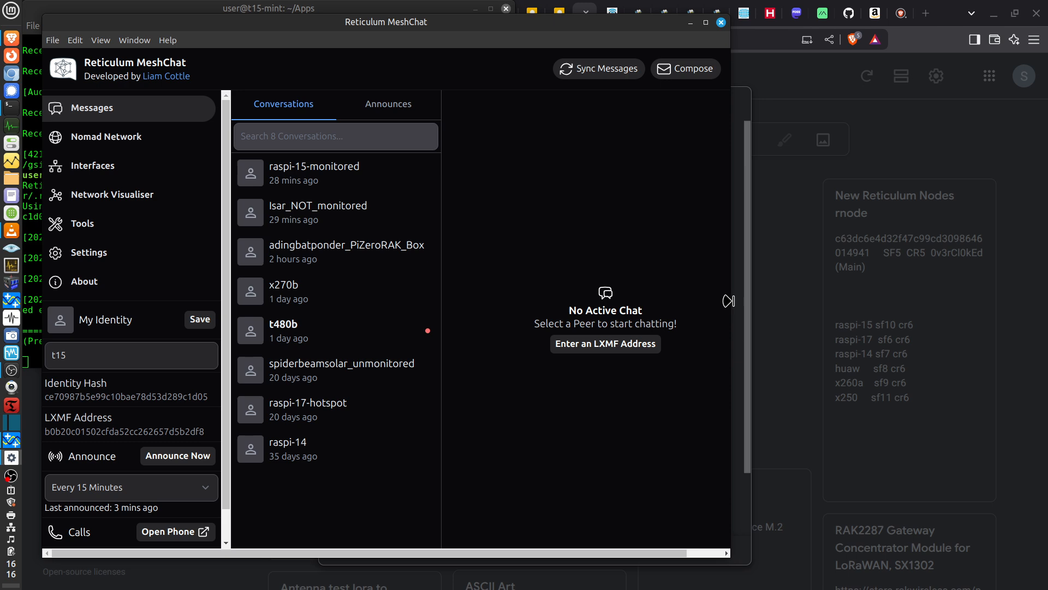
{"action": "key", "text": "alt+Tab"}
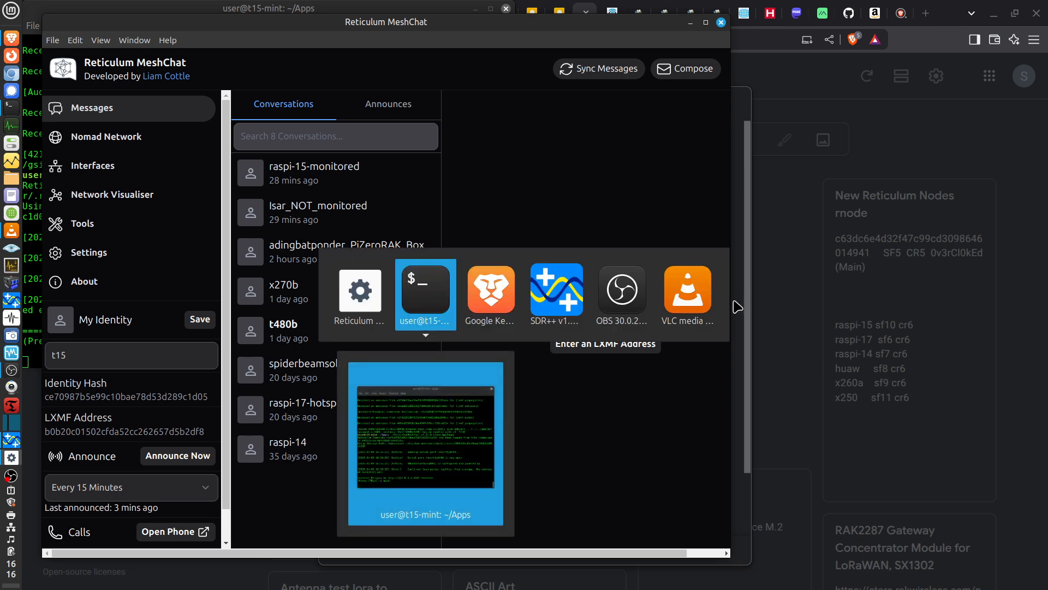
{"action": "key", "text": "Tab"}
{"action": "key", "text": "Tab"}
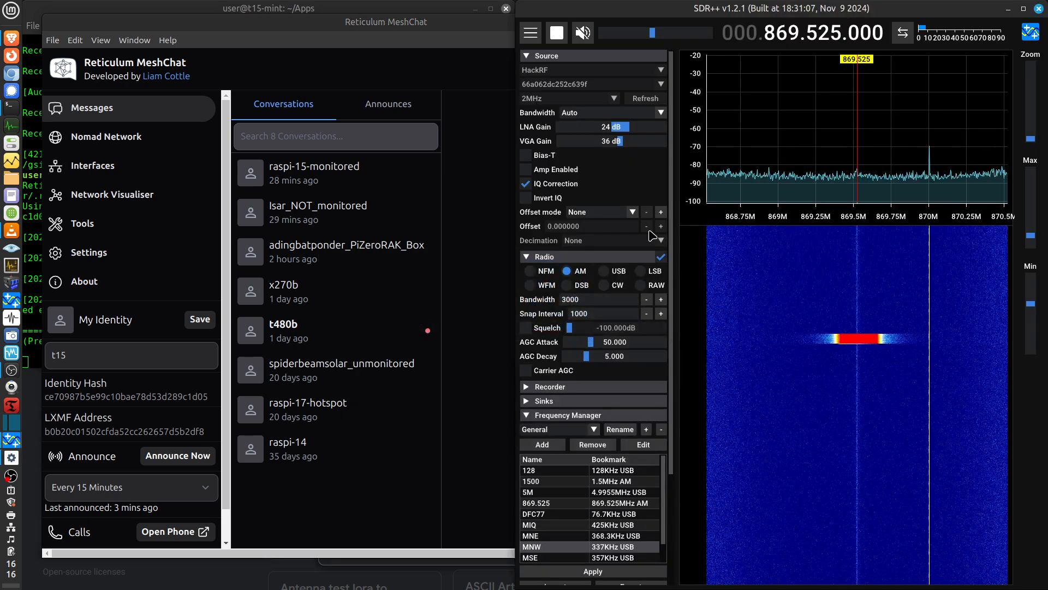
{"action": "left_click", "coordinate": [478, 42]}
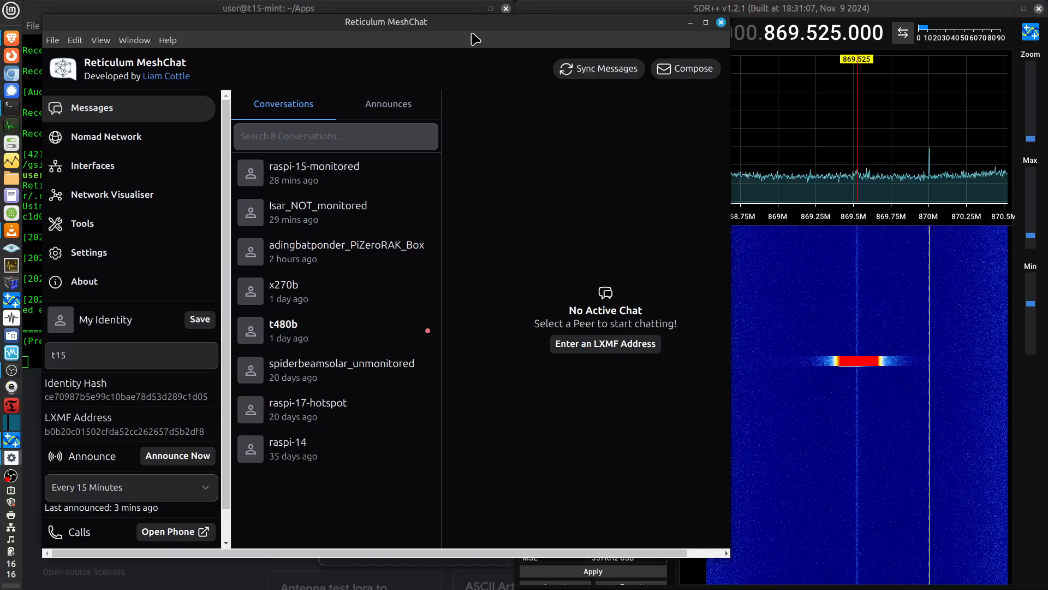
Step: Send two announces from the My Identity panel at spreading factor 8
{"action": "left_click", "coordinate": [178, 455]}
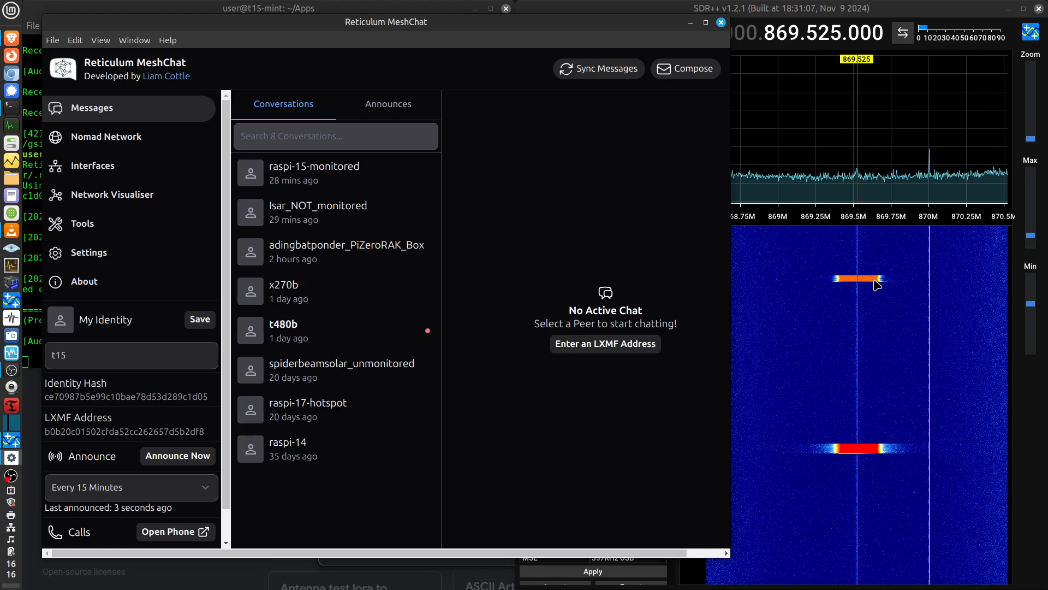
{"action": "left_click", "coordinate": [178, 456]}
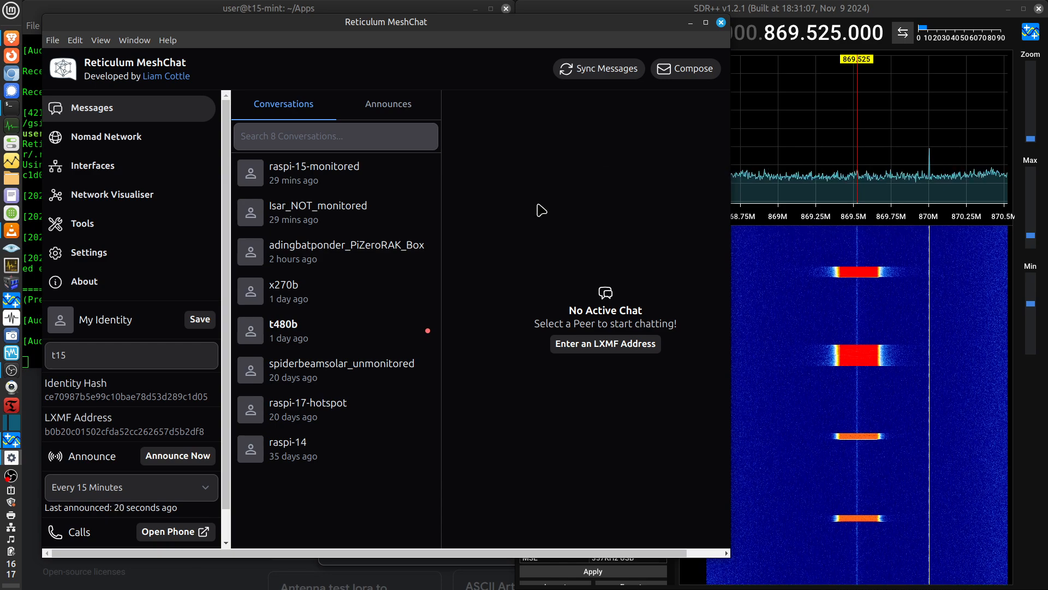
Step: Edit the RAK interface to spreading factor 5, save it and dismiss the saved notice
{"action": "left_click", "coordinate": [93, 166]}
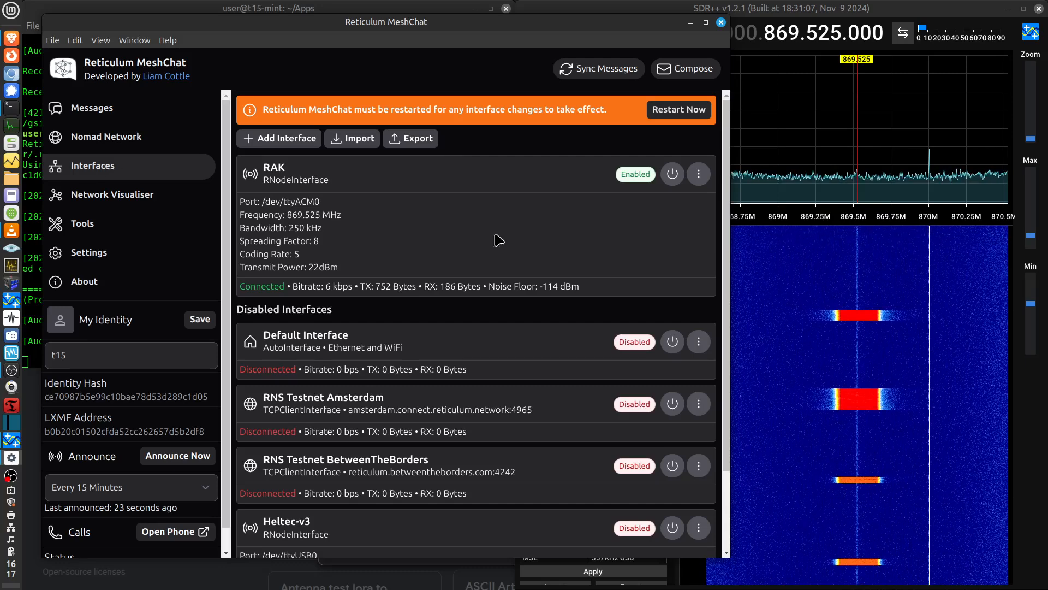
{"action": "left_click", "coordinate": [703, 175]}
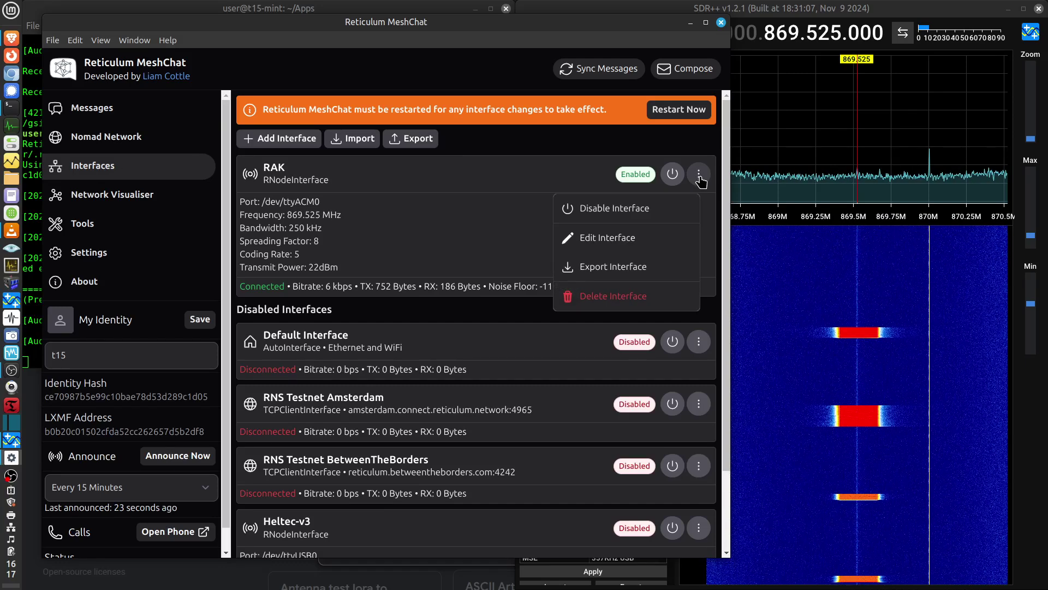
{"action": "left_click", "coordinate": [623, 238]}
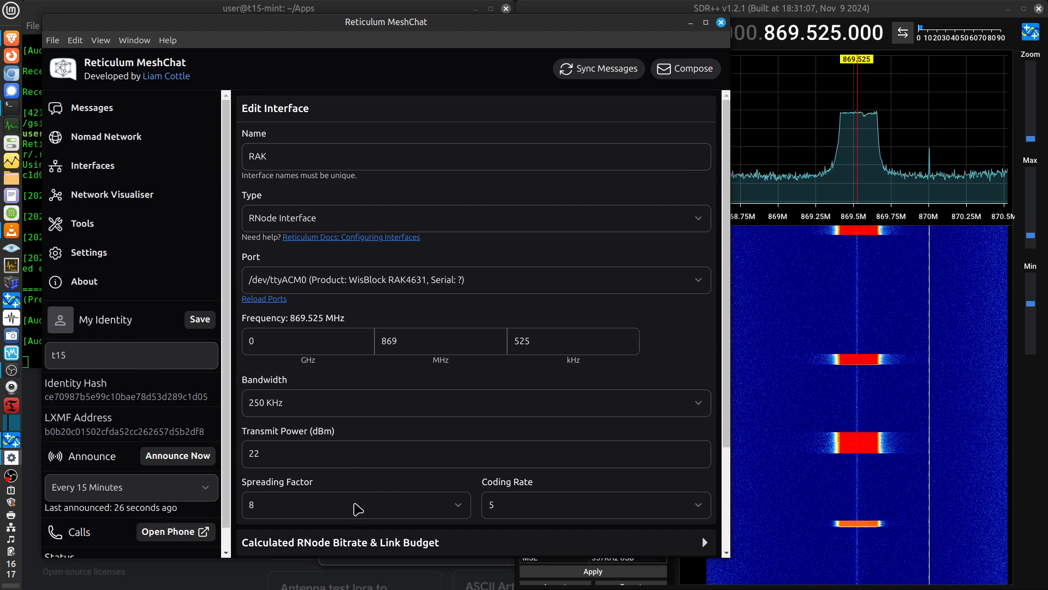
{"action": "left_click", "coordinate": [357, 505]}
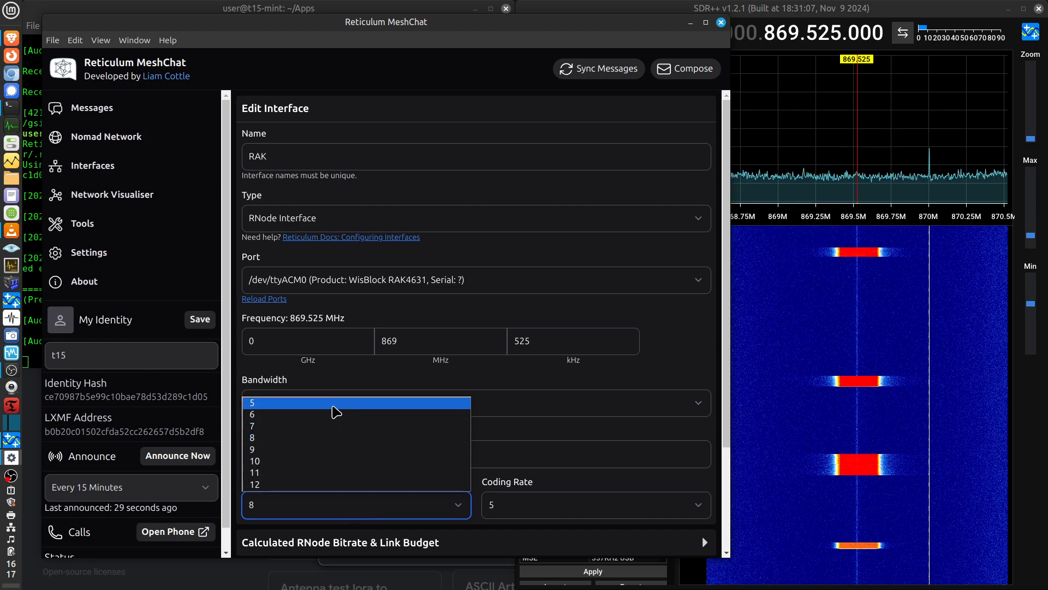
{"action": "left_click", "coordinate": [334, 402]}
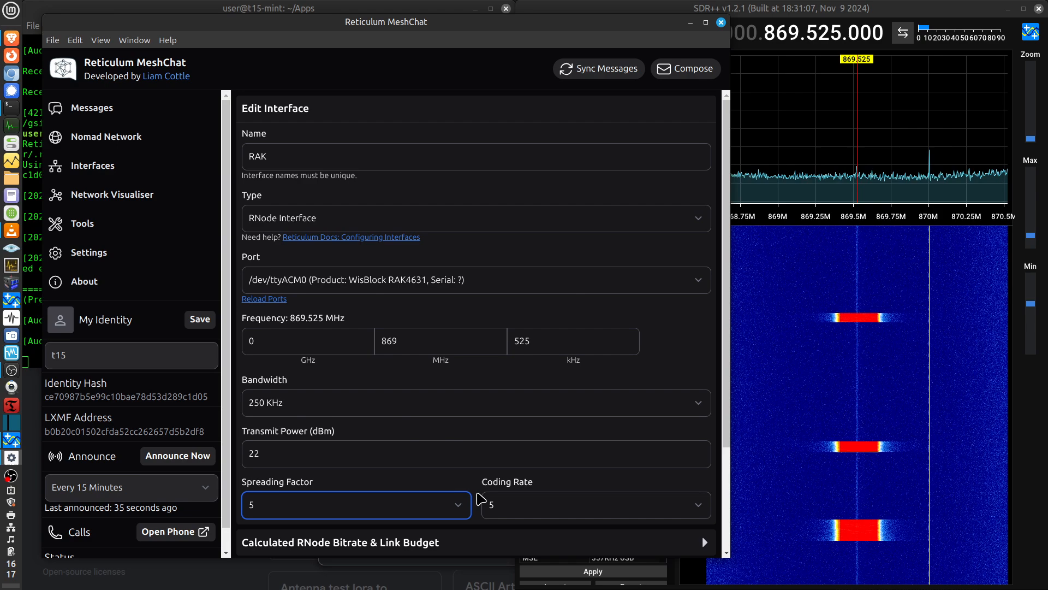
{"action": "scroll", "coordinate": [482, 499], "scroll_direction": "down", "scroll_amount": 3}
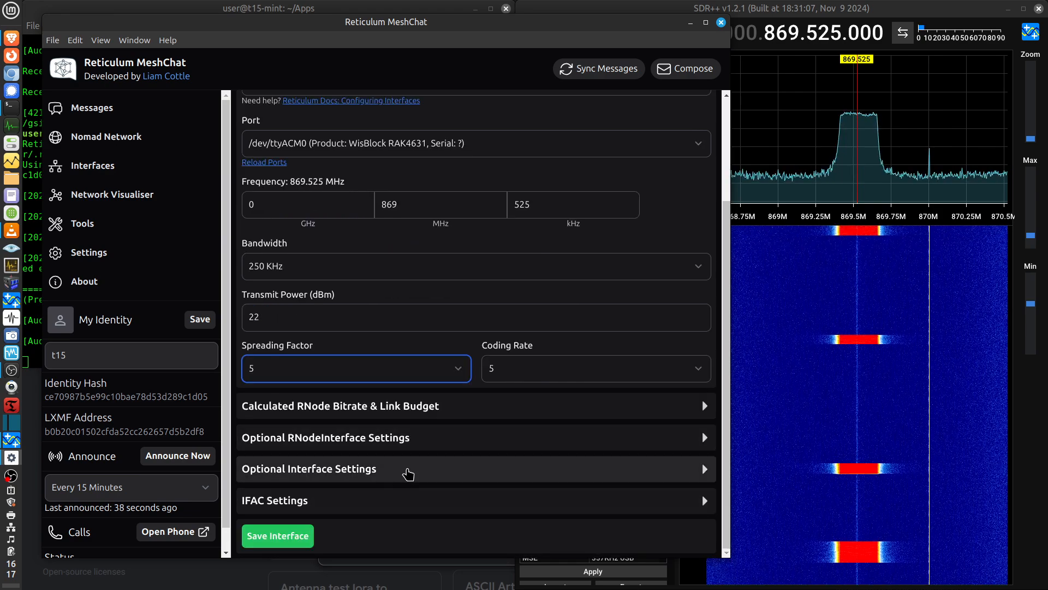
{"action": "left_click", "coordinate": [295, 538]}
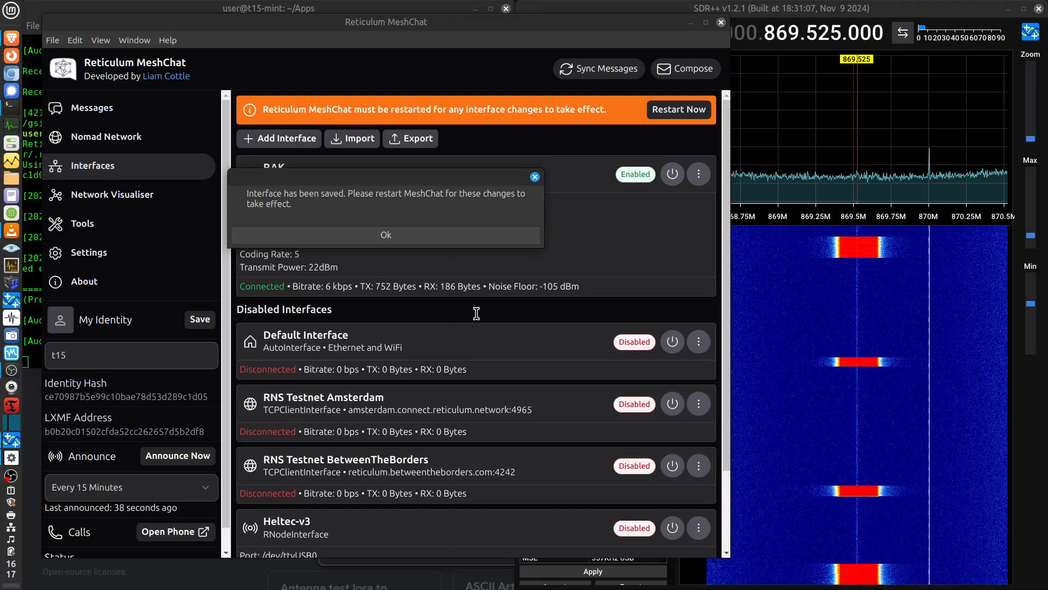
{"action": "left_click", "coordinate": [426, 238]}
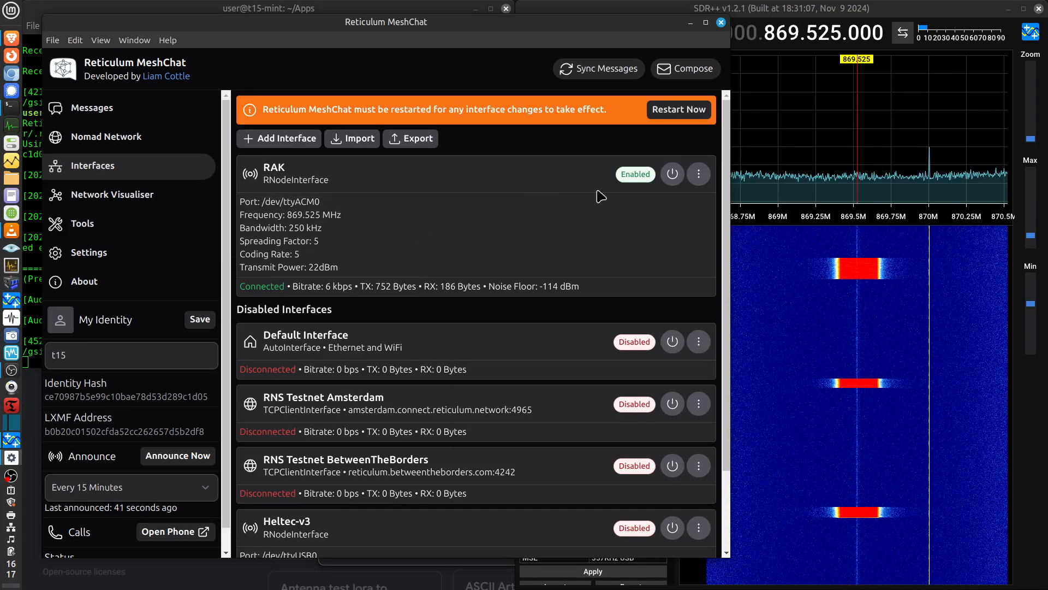
Step: Restart MeshChat and relaunch its AppImage command from the terminal
{"action": "left_click", "coordinate": [678, 110]}
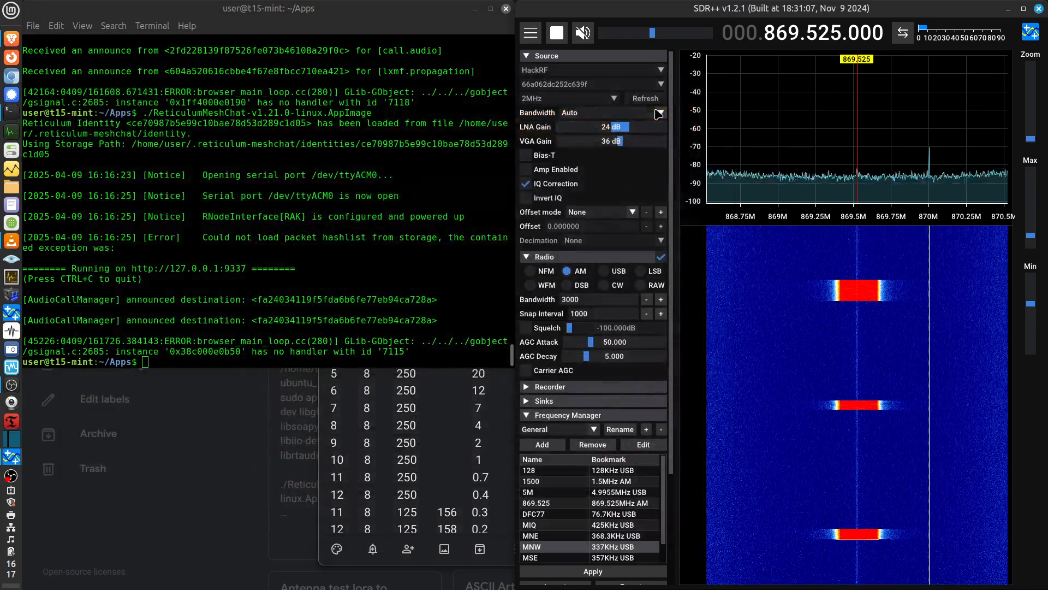
{"action": "key", "text": "alt+Tab"}
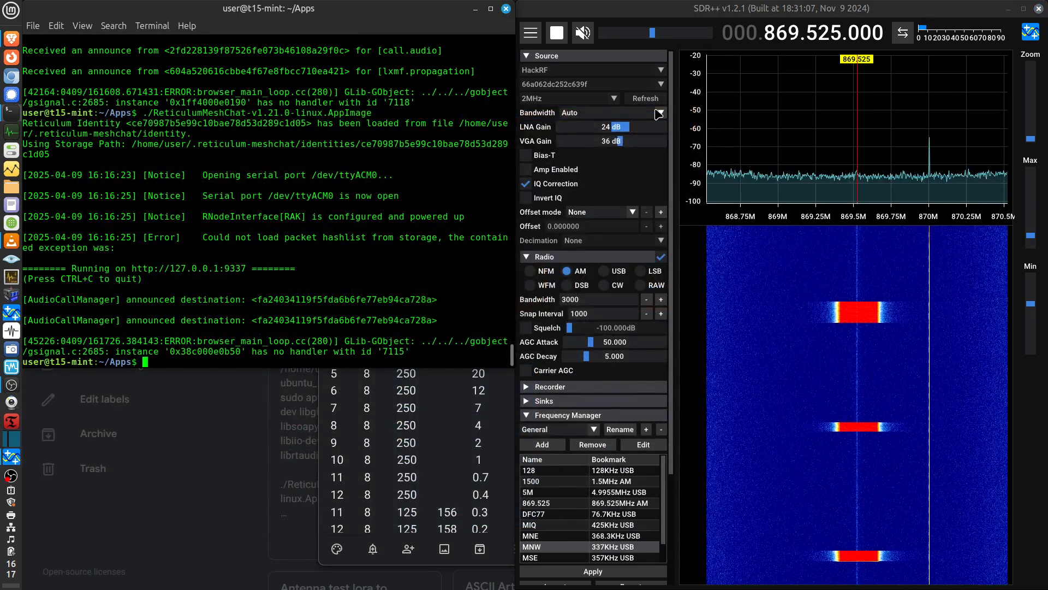
{"action": "key", "text": "Up"}
{"action": "key", "text": "Return"}
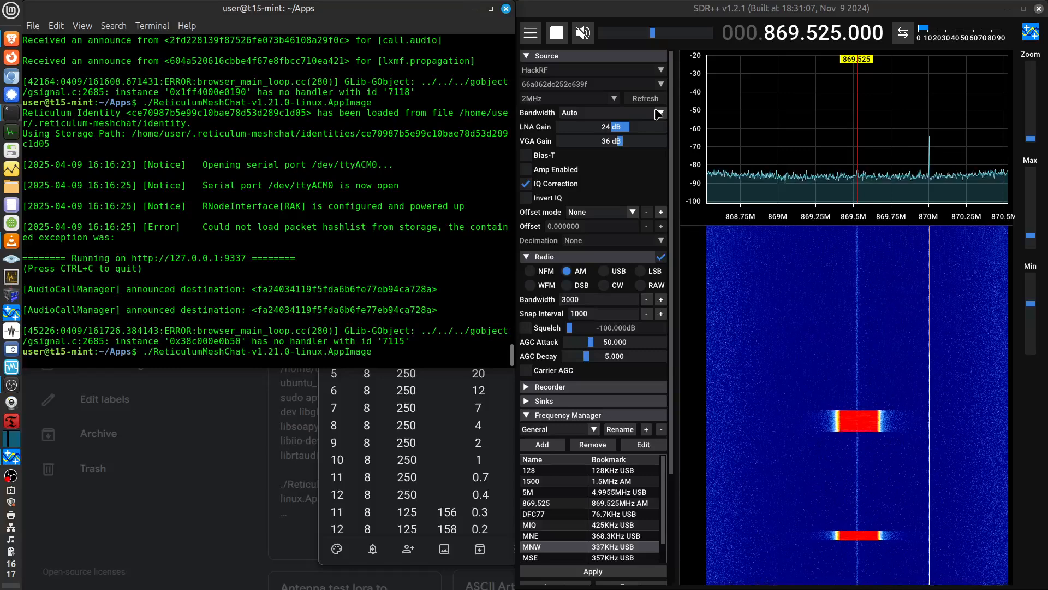
{"action": "key", "text": "Return"}
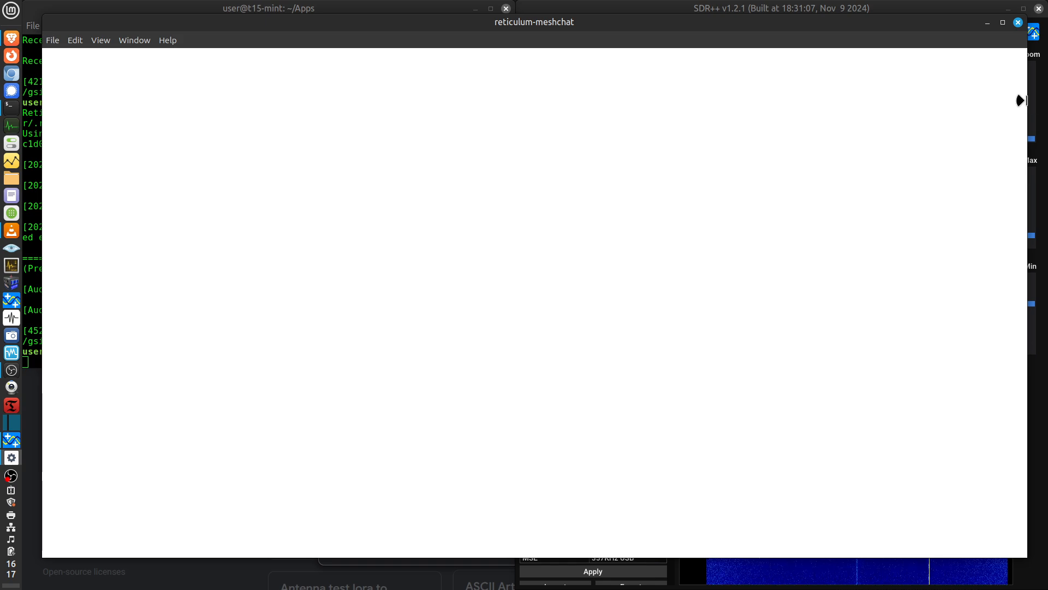
Step: Narrow the MeshChat window to reveal the waterfall and show the Interfaces list
{"action": "mouse_move", "coordinate": [1019, 101]}
{"action": "left_mouse_down"}
{"action": "mouse_move", "coordinate": [645, 168]}
{"action": "mouse_move", "coordinate": [680, 170]}
{"action": "left_mouse_up"}
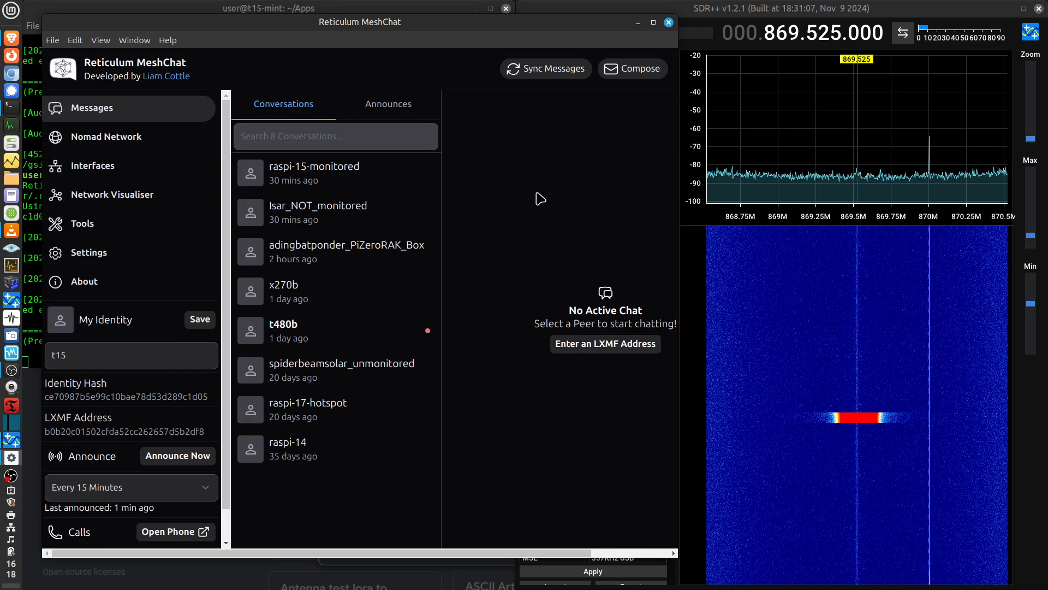
{"action": "left_click", "coordinate": [111, 172]}
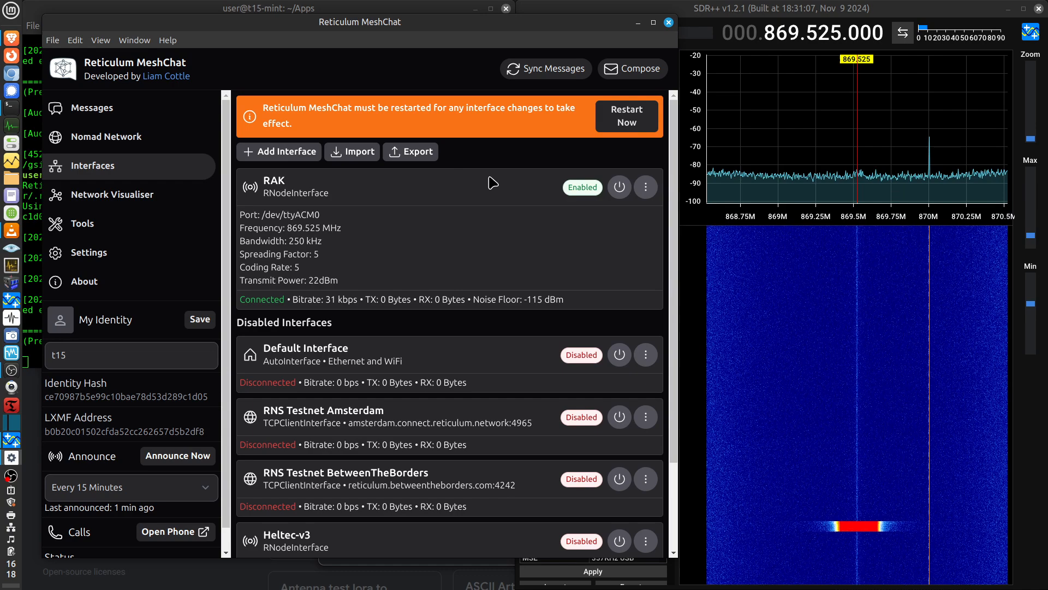
Step: Send two announces at spreading factor 5, raising RAK sent data to 752 bytes
{"action": "left_click", "coordinate": [183, 457]}
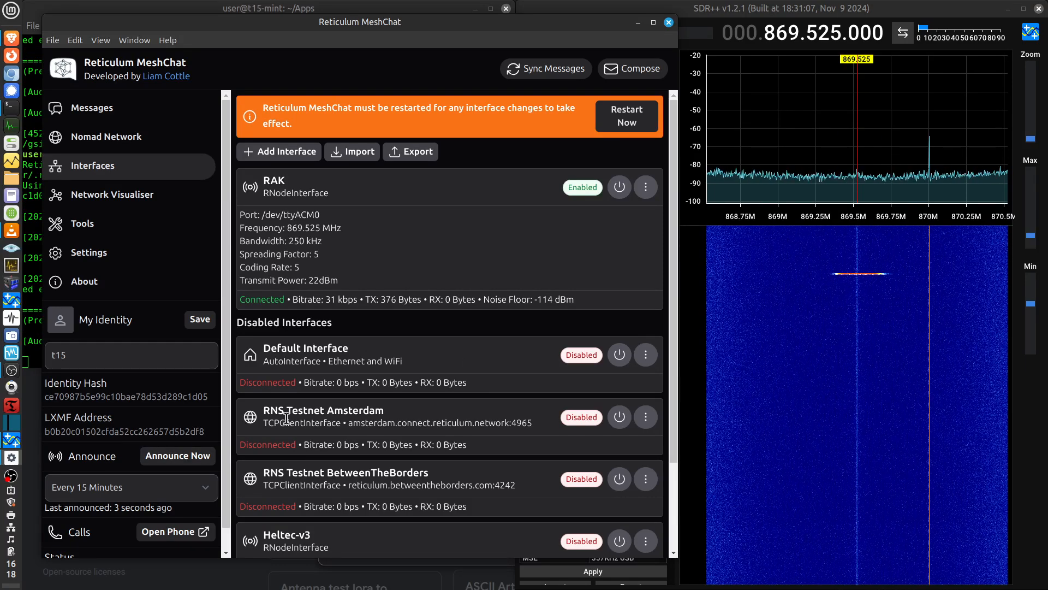
{"action": "left_click", "coordinate": [204, 457]}
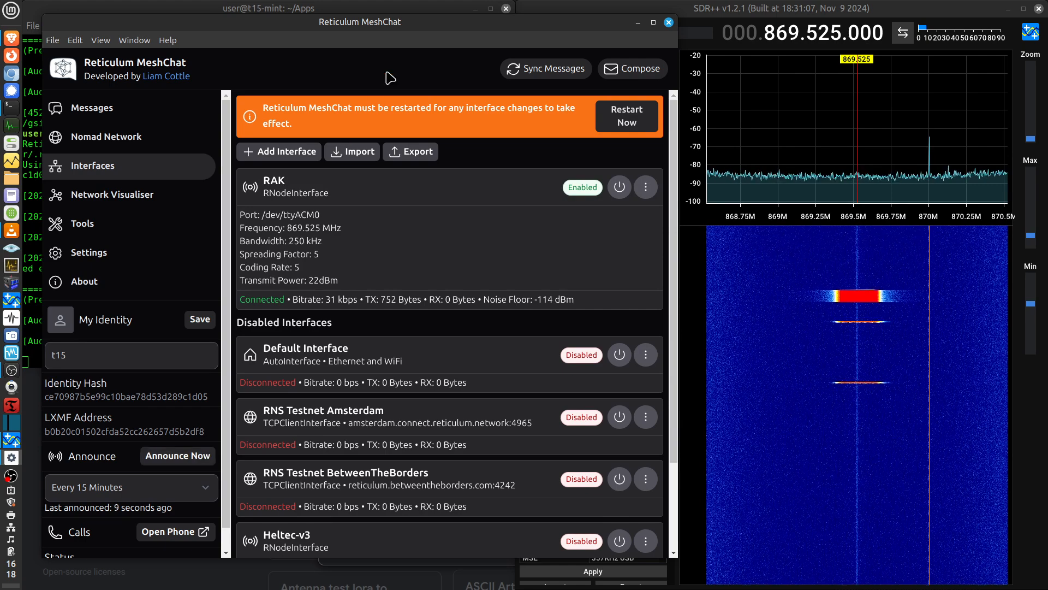
{"action": "key", "text": "alt+Tab"}
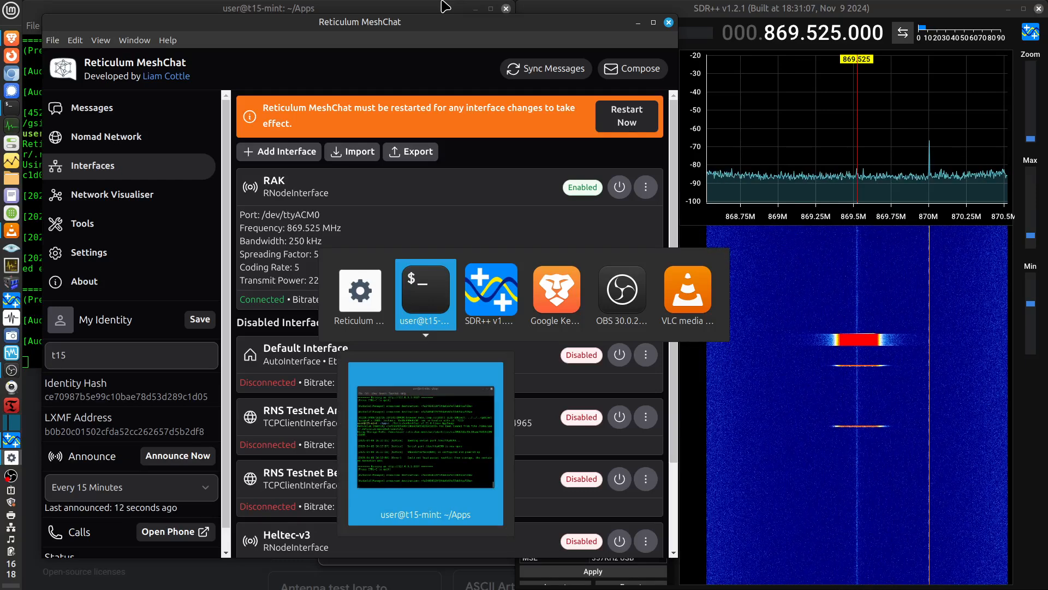
Step: Switch toward Reticulum MeshChat after reviewing the Keep note's 31 kbps for SF 5
{"action": "key", "text": "Tab"}
{"action": "key", "text": "Tab"}
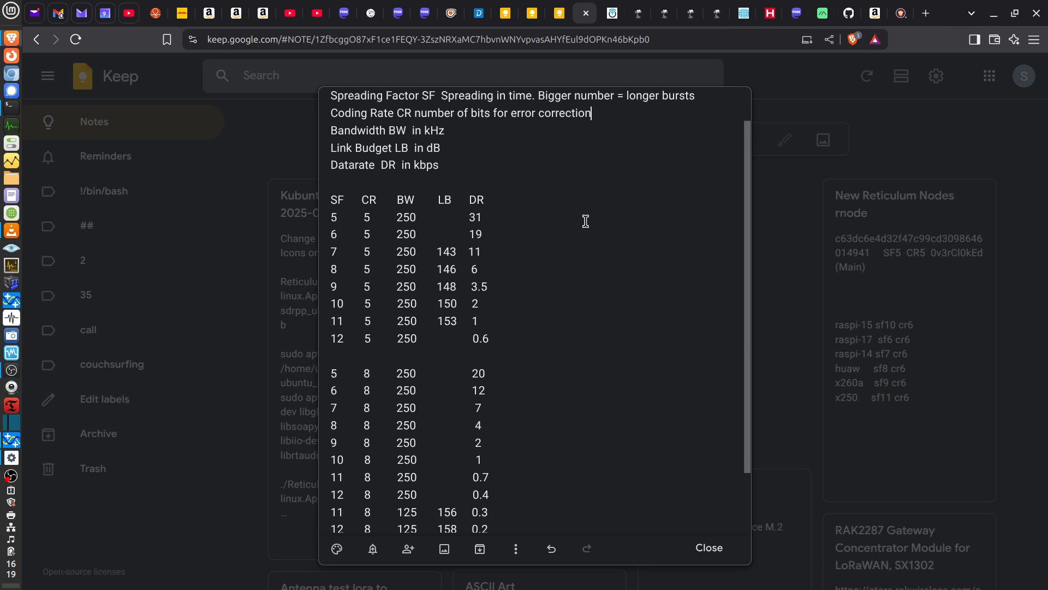
Step: Bring MeshChat back in front and send another announce over the SF 5 RAK interface
{"action": "key", "text": "alt+Tab"}
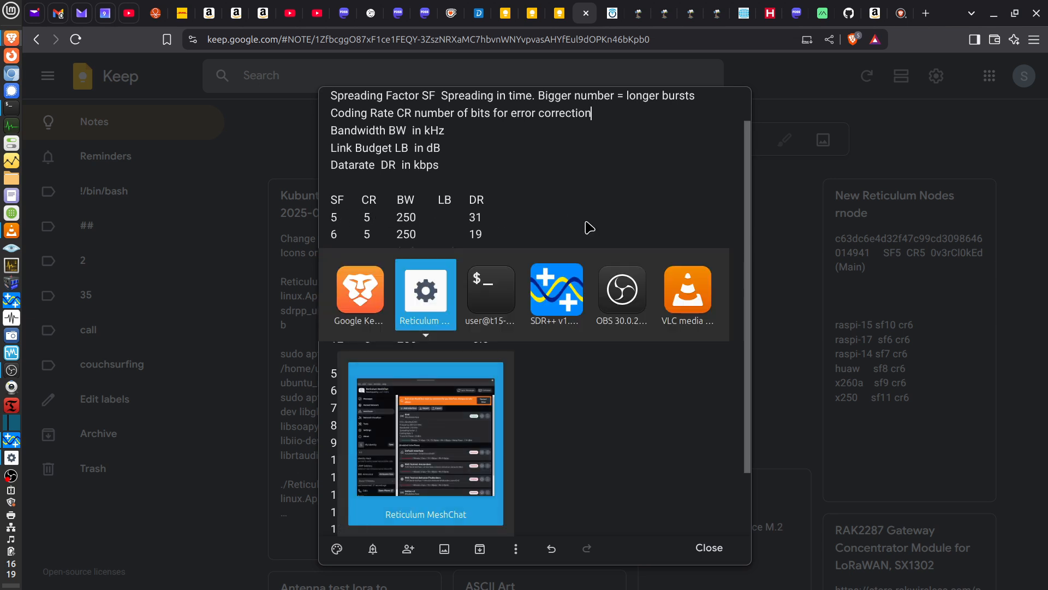
{"action": "key", "text": "alt+Tab"}
{"action": "key", "text": "Tab"}
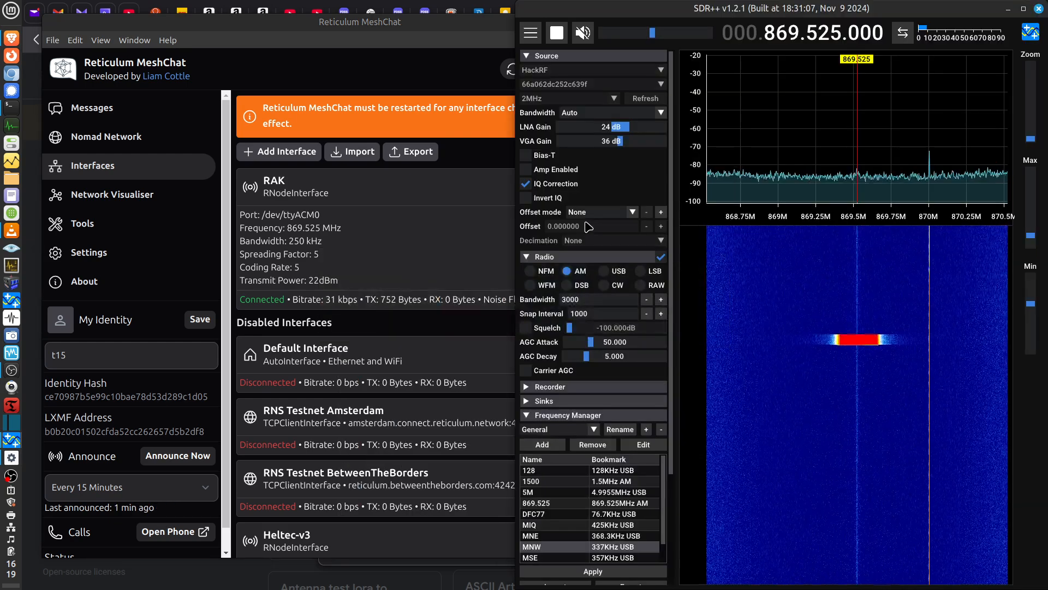
{"action": "left_click", "coordinate": [489, 75]}
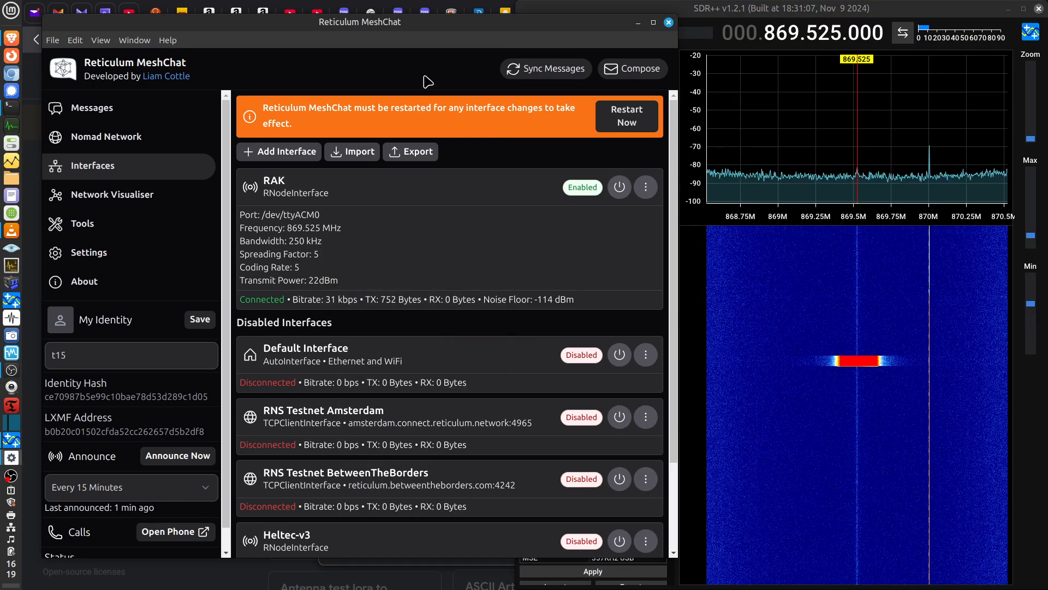
{"action": "left_click", "coordinate": [178, 456]}
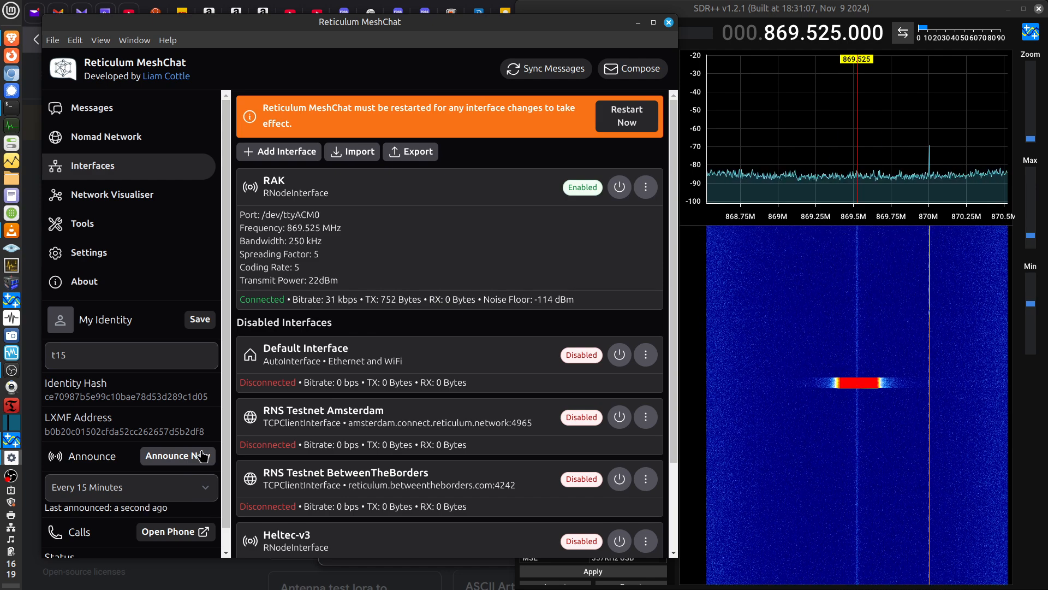